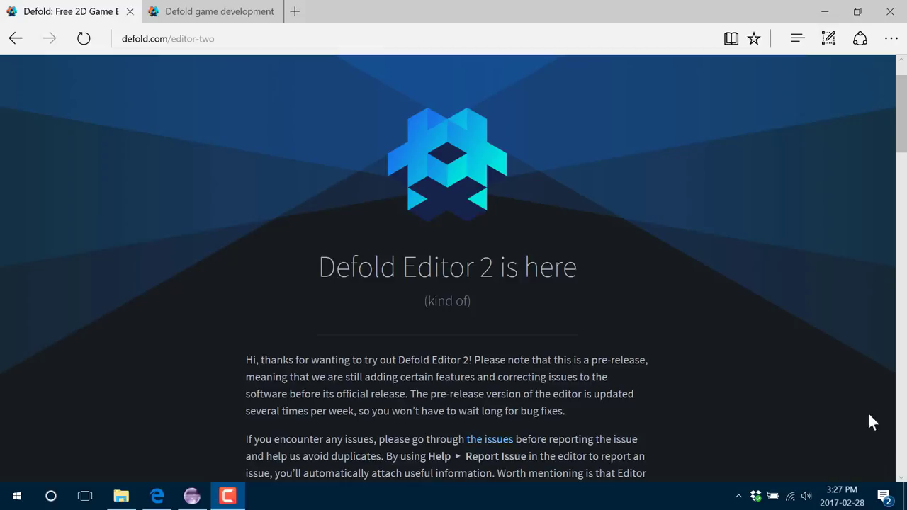
In the old Defold editor, open main.collection from the Project Explorer to show its scene.
{"action": "left_click", "coordinate": [192, 496]}
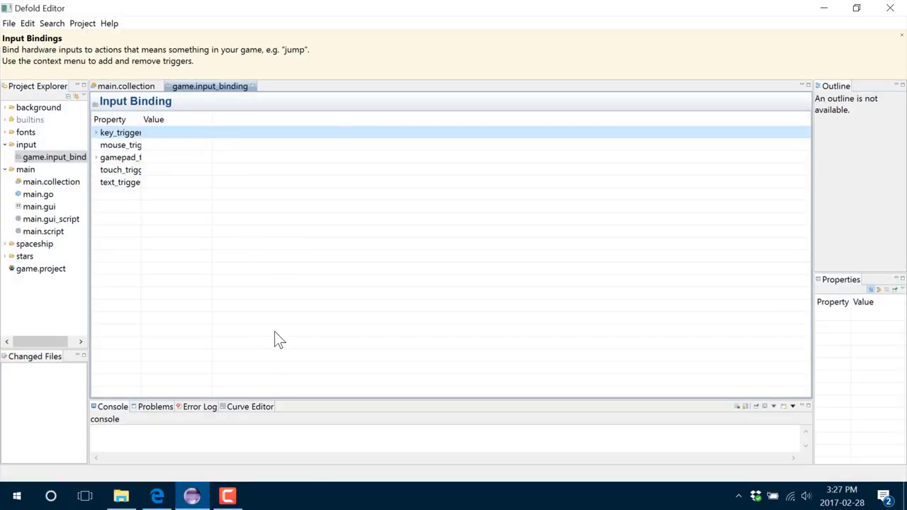
{"action": "double_click", "coordinate": [61, 183]}
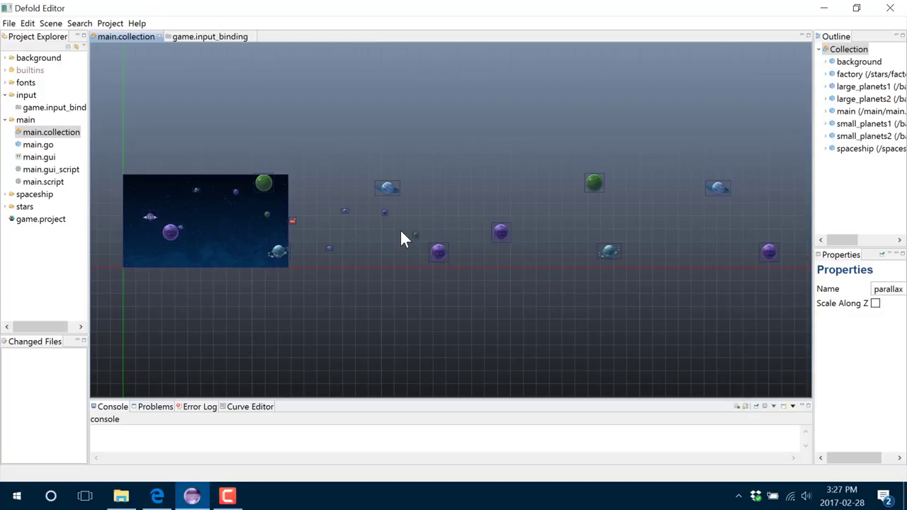
Bring Edge forward with the defold.com/editor-two announcement page.
{"action": "left_click", "coordinate": [158, 496]}
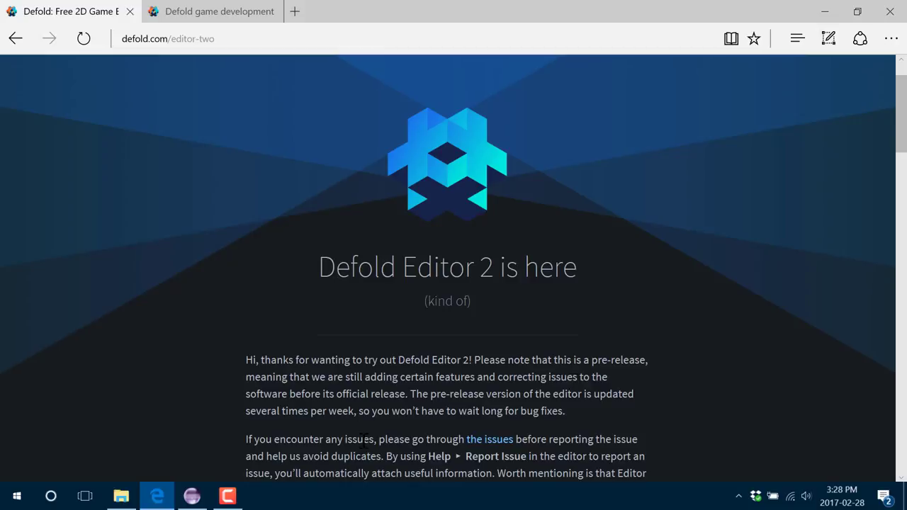
Launch Defold.exe from Downloads\Defold-x86-win32\Defold in File Explorer.
{"action": "left_click", "coordinate": [107, 504]}
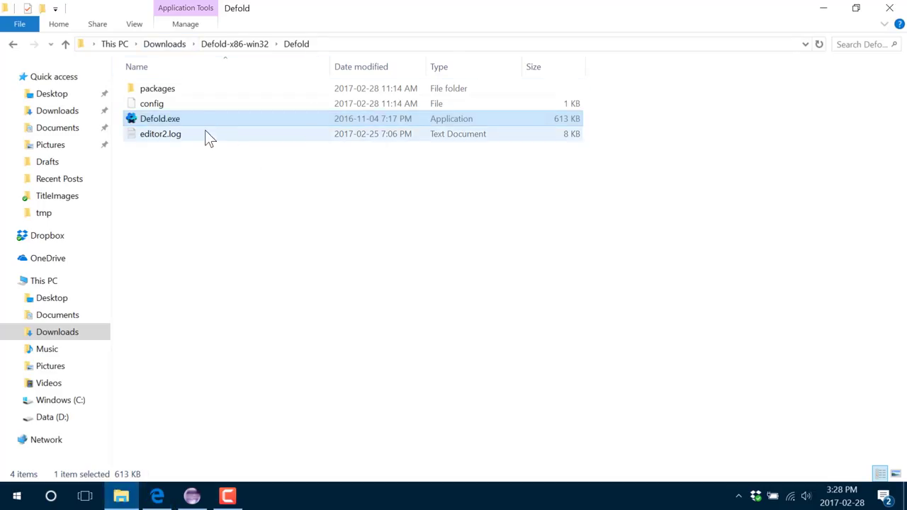
{"action": "double_click", "coordinate": [161, 121]}
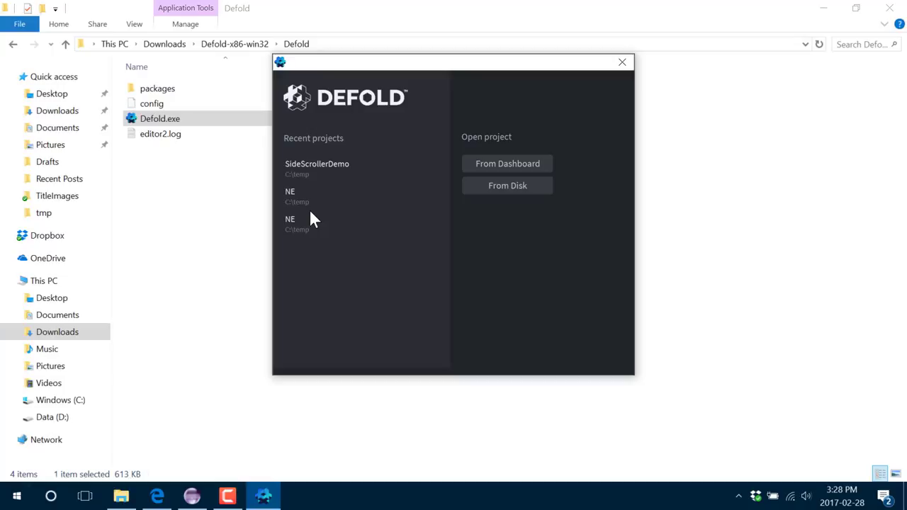
Open SideScrollerDemo from Recent projects in Editor 2.0, briefly comparing with the old editor.
{"action": "left_click", "coordinate": [312, 164]}
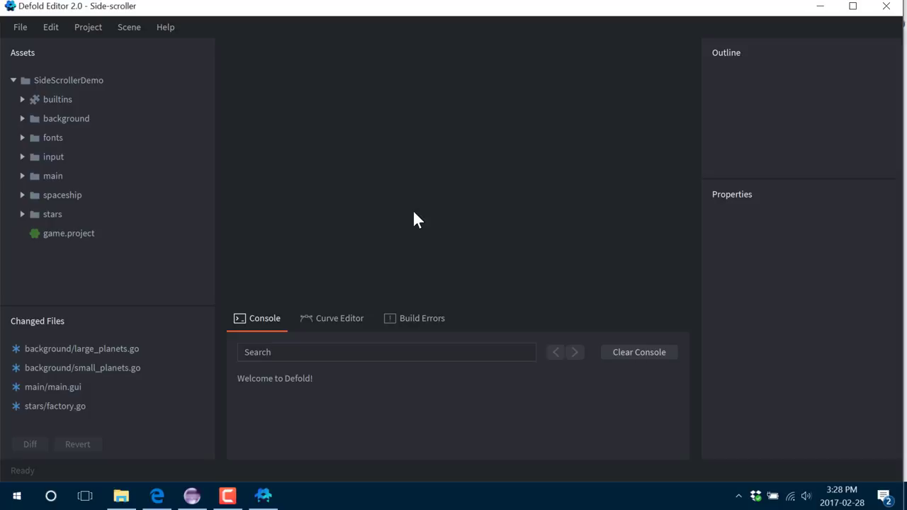
{"action": "left_click", "coordinate": [192, 496]}
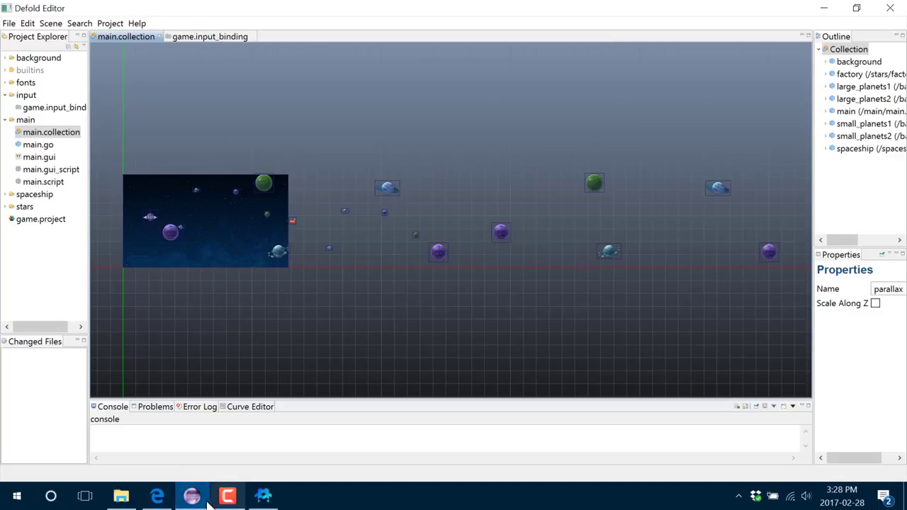
{"action": "left_click", "coordinate": [262, 498]}
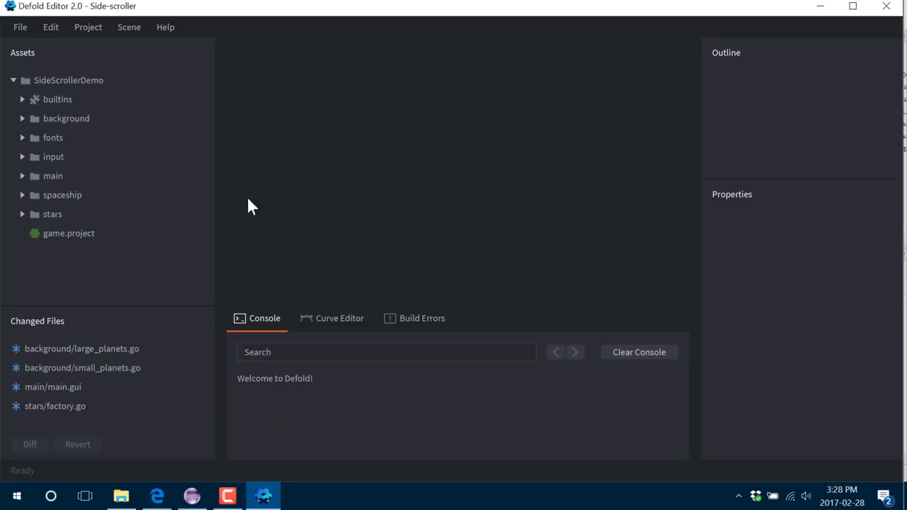
Expand the main assets folder and move the selection down to main.collection.
{"action": "left_click", "coordinate": [25, 183]}
{"action": "left_click", "coordinate": [24, 180]}
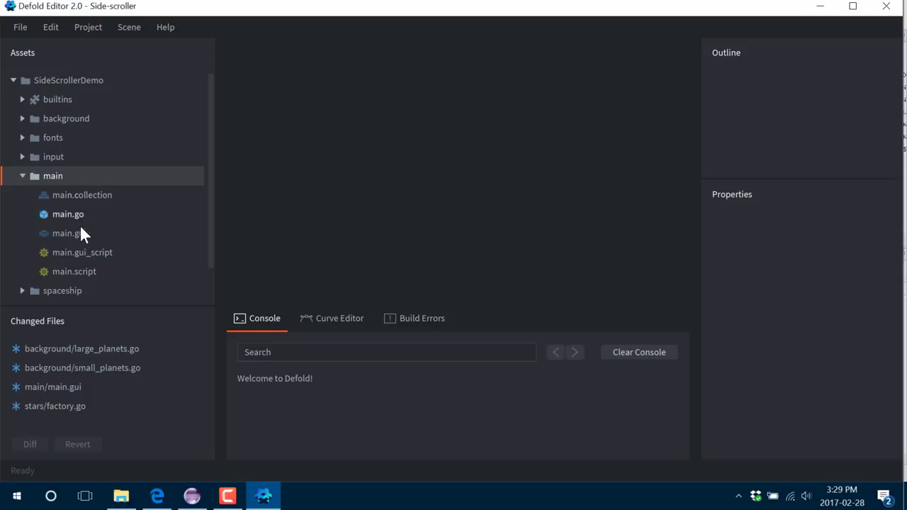
{"action": "key", "text": "Down"}
Open main.collection and select small_planets1 in the Outline.
{"action": "double_click", "coordinate": [61, 194]}
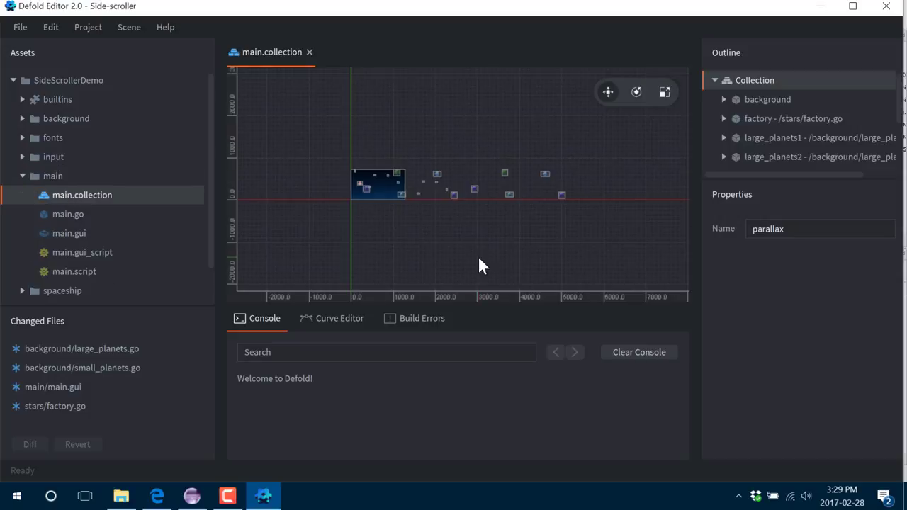
{"action": "left_click", "coordinate": [456, 193]}
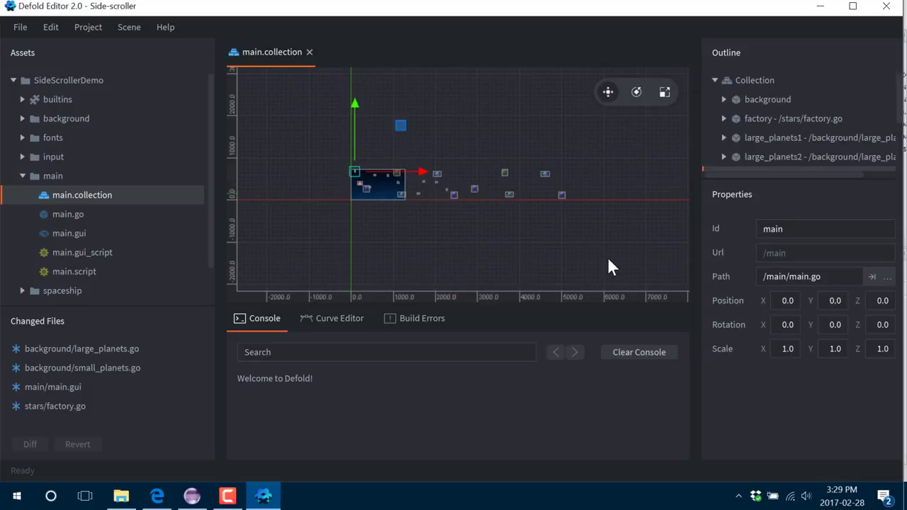
{"action": "scroll", "coordinate": [777, 134], "scroll_direction": "down", "scroll_amount": 3}
{"action": "left_click", "coordinate": [780, 126]}
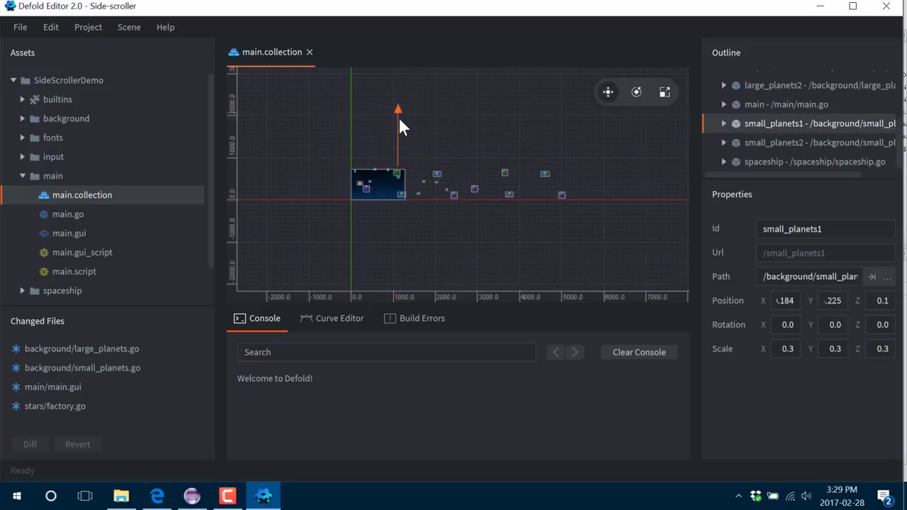
Drag small_planets1 upward in the scene and enter 933 as its Position X.
{"action": "left_click_drag", "start_coordinate": [400, 118], "coordinate": [399, 86]}
{"action": "mouse_move", "coordinate": [465, 162]}
{"action": "left_mouse_down"}
{"action": "mouse_move", "coordinate": [472, 166]}
{"action": "mouse_move", "coordinate": [444, 158]}
{"action": "mouse_move", "coordinate": [473, 176]}
{"action": "mouse_move", "coordinate": [473, 161]}
{"action": "left_mouse_up"}
{"action": "left_click", "coordinate": [785, 300]}
{"action": "type", "text": "933"}
{"action": "key", "text": "Return"}
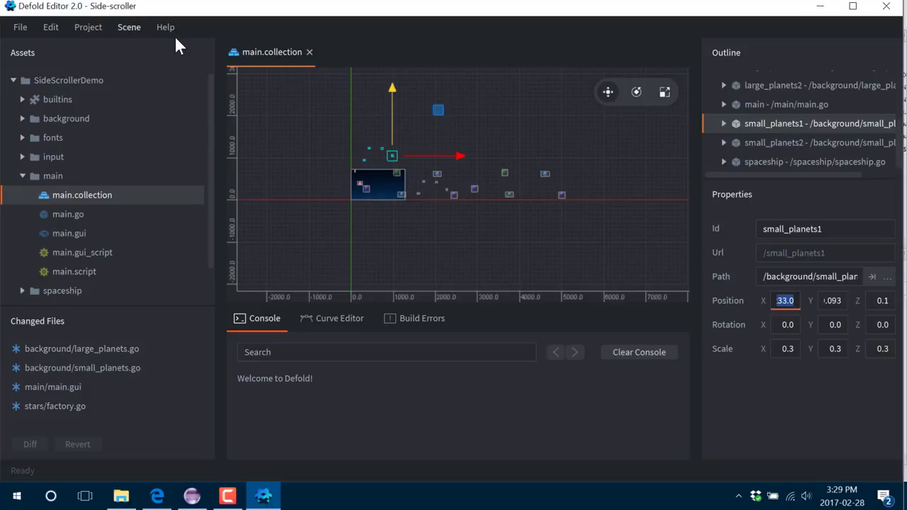
Realign the scene camera with Scene > Camera > Realign, then open and dismiss the File menu.
{"action": "left_click", "coordinate": [129, 27]}
{"action": "mouse_move", "coordinate": [136, 49]}
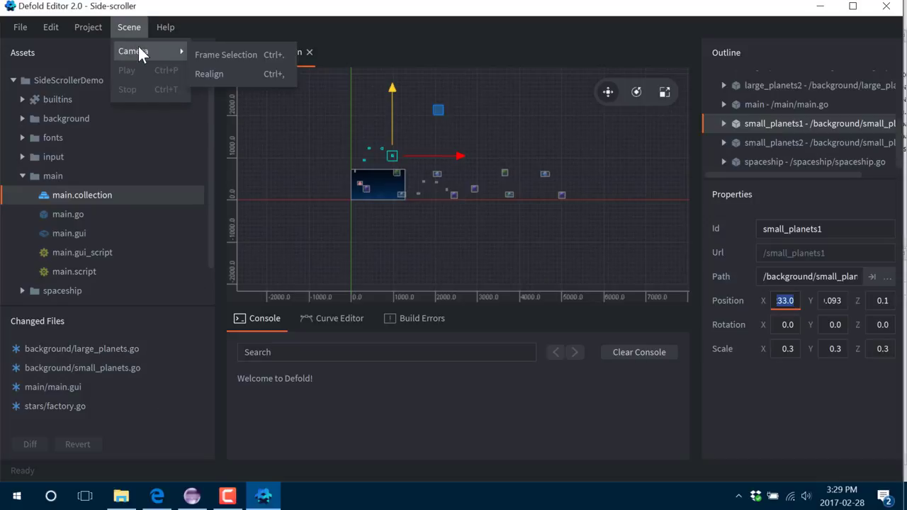
{"action": "left_click", "coordinate": [259, 73]}
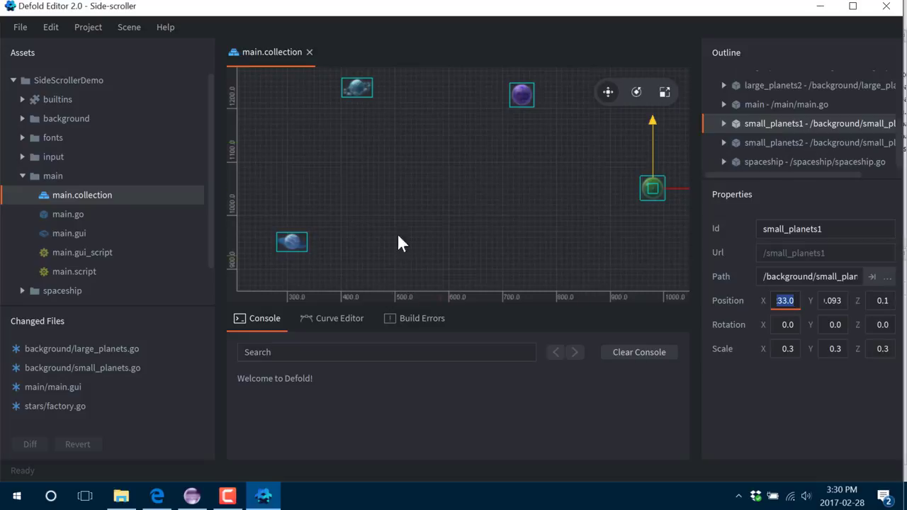
{"action": "left_click", "coordinate": [128, 27]}
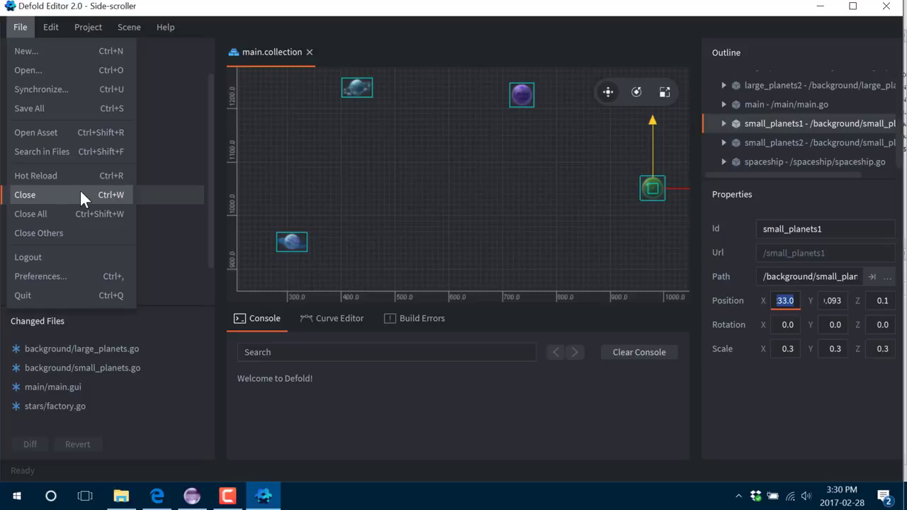
{"action": "left_click", "coordinate": [550, 242]}
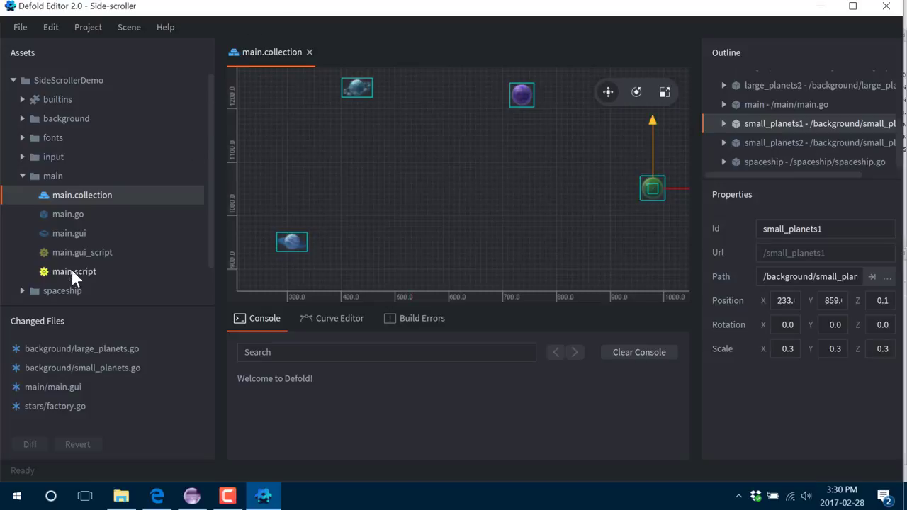
Browse the input folder, reopen main.collection, and open small_planets.go from small_planets1.
{"action": "left_click", "coordinate": [23, 156]}
{"action": "left_click", "coordinate": [79, 175]}
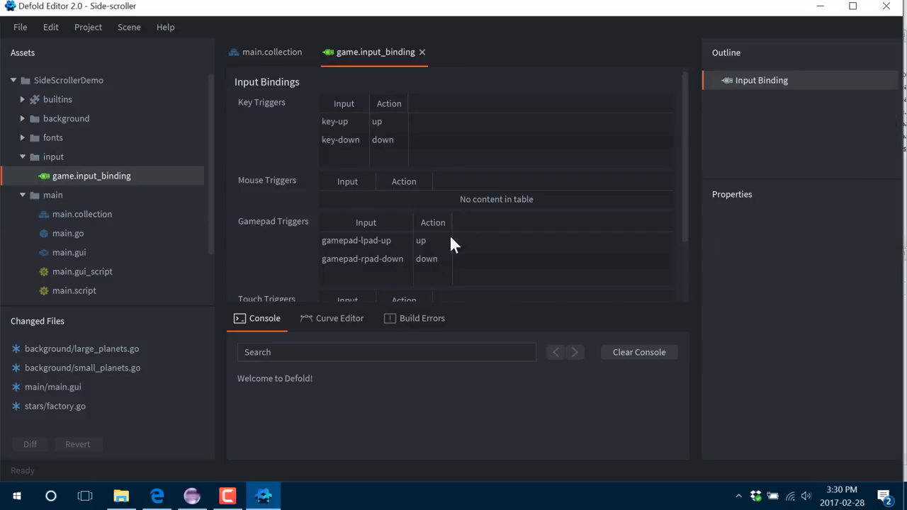
{"action": "double_click", "coordinate": [104, 216]}
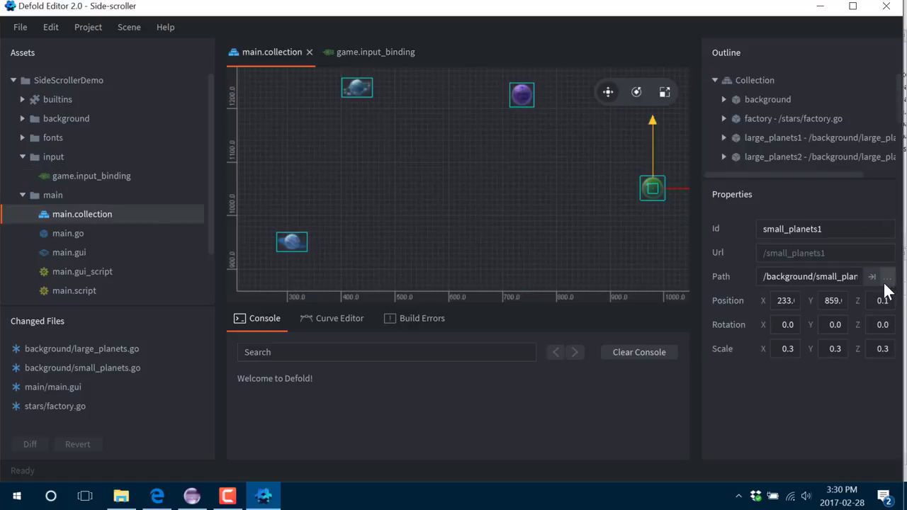
{"action": "left_click", "coordinate": [872, 278]}
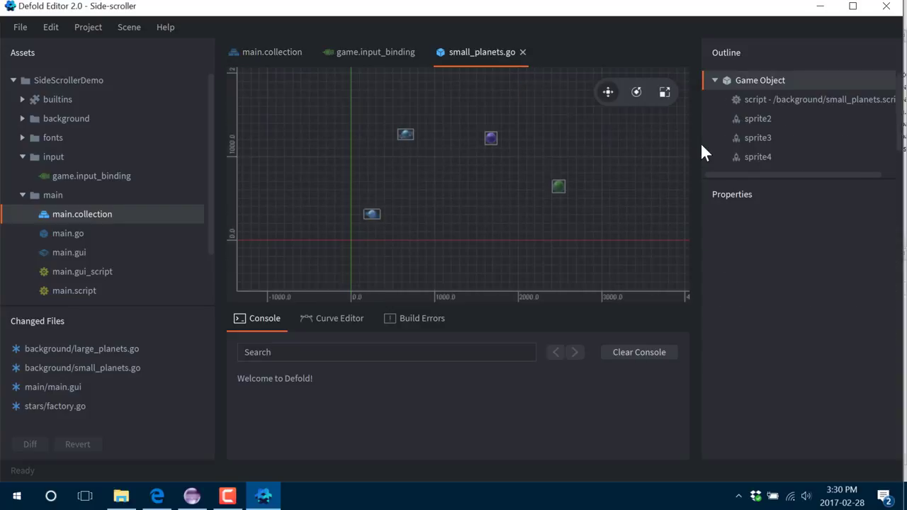
Inspect small_planets' script, sprite3 and sprite4 components in the Outline.
{"action": "left_click", "coordinate": [772, 105]}
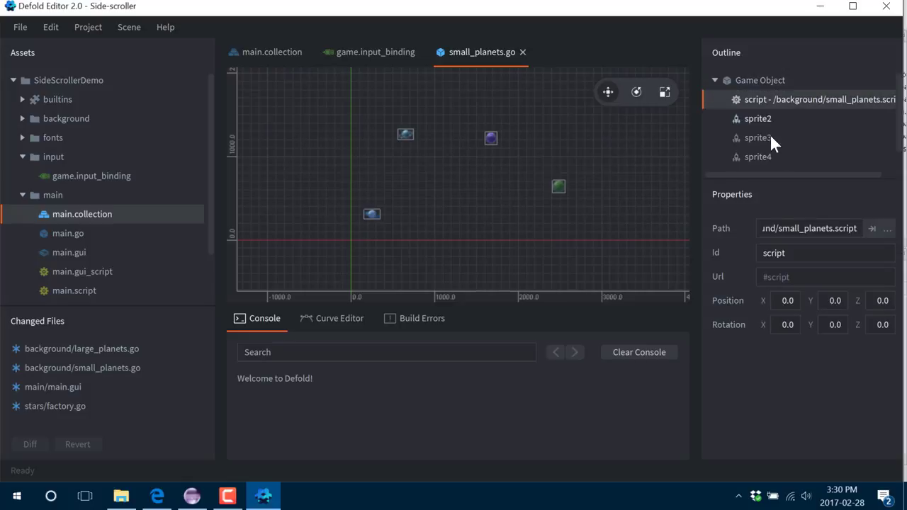
{"action": "left_click", "coordinate": [769, 137]}
{"action": "left_click", "coordinate": [759, 156]}
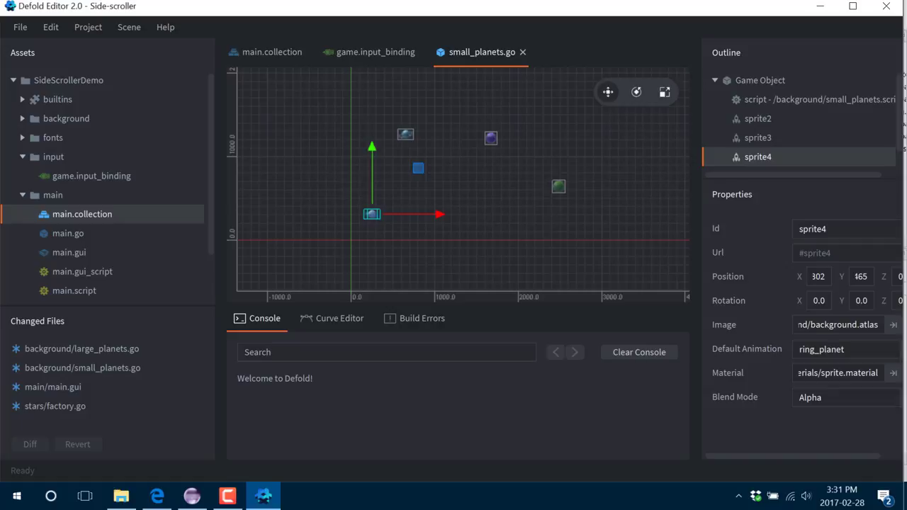
In Edge, switch to the Native extensions manual tab at defold.com/manuals/extensions.
{"action": "left_click", "coordinate": [157, 496]}
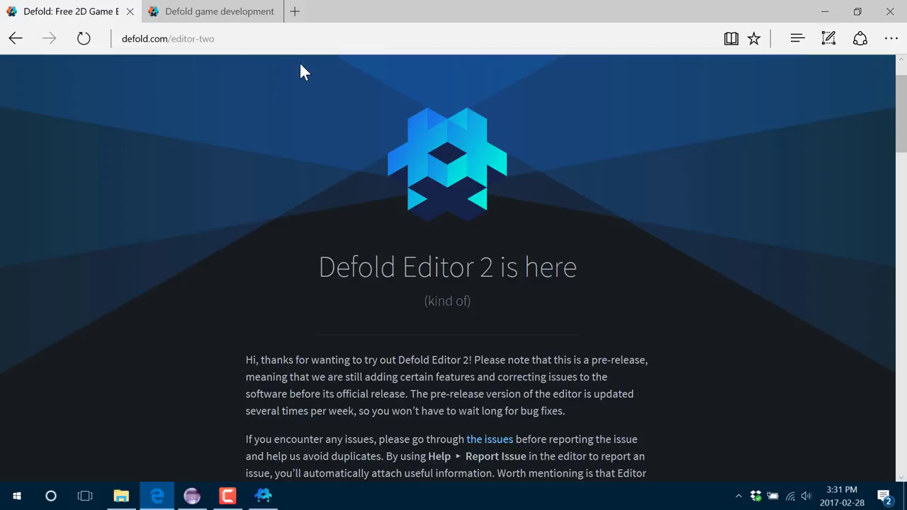
{"action": "left_click", "coordinate": [243, 10]}
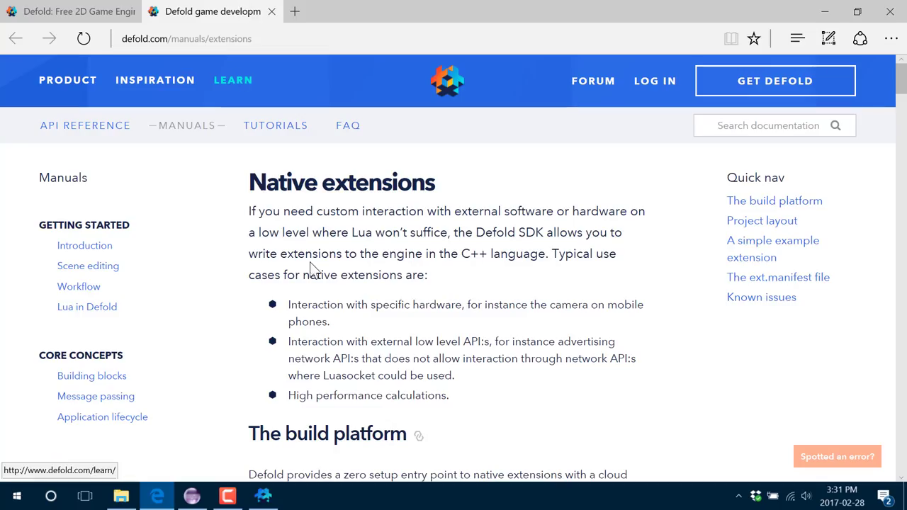
{"action": "scroll", "coordinate": [466, 370], "scroll_direction": "down", "scroll_amount": 1}
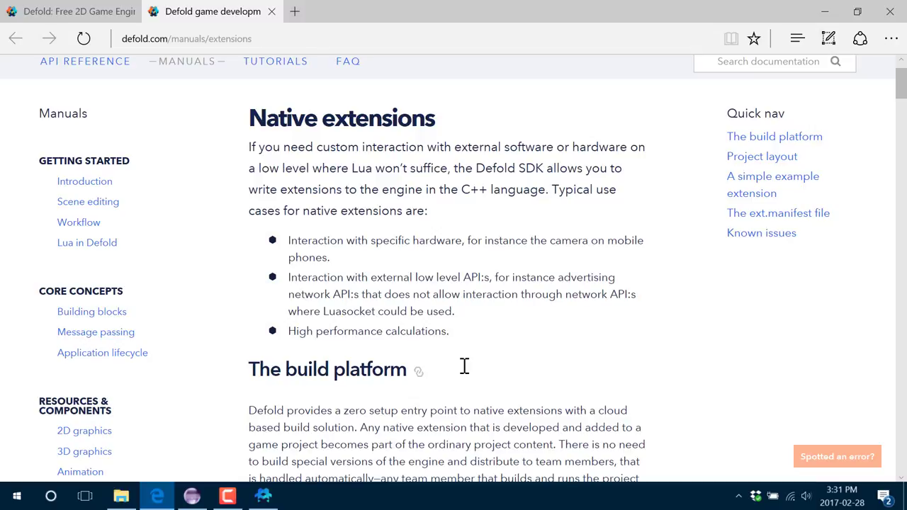
{"action": "left_click", "coordinate": [263, 496]}
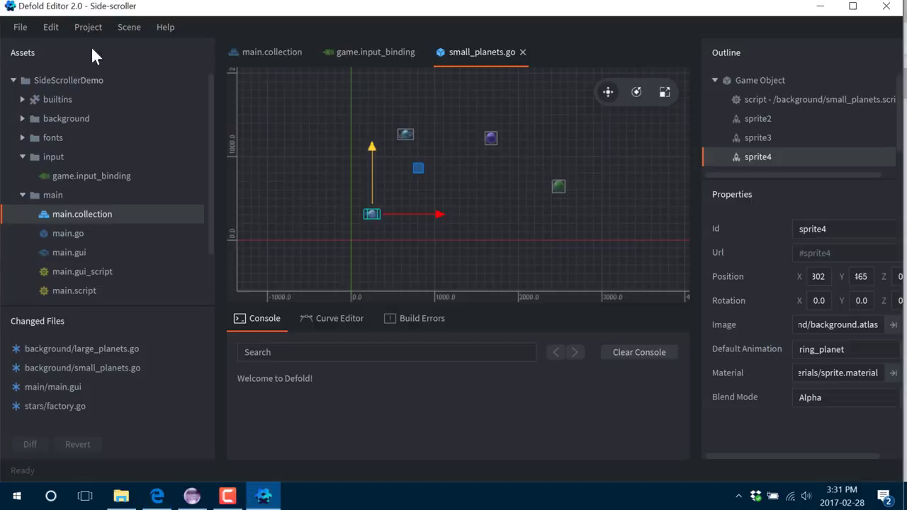
{"action": "left_click", "coordinate": [20, 27]}
{"action": "left_click", "coordinate": [43, 276]}
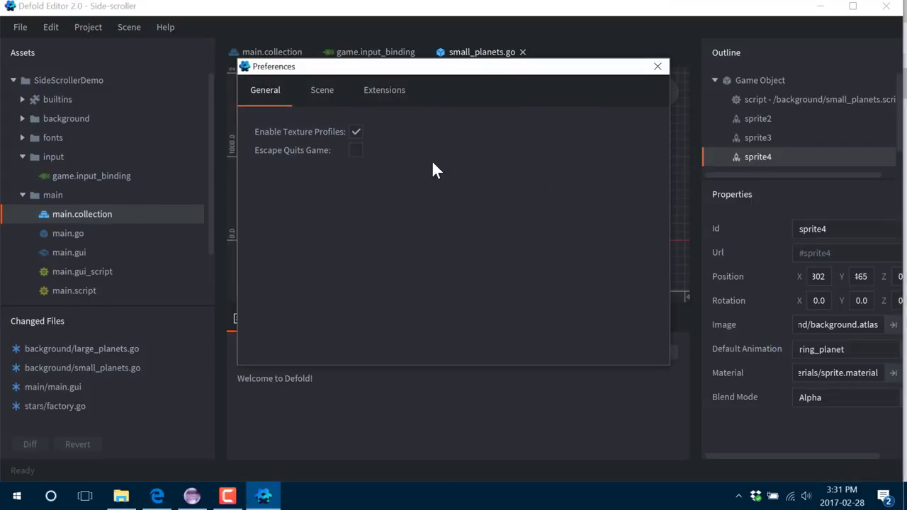
{"action": "left_click", "coordinate": [397, 91]}
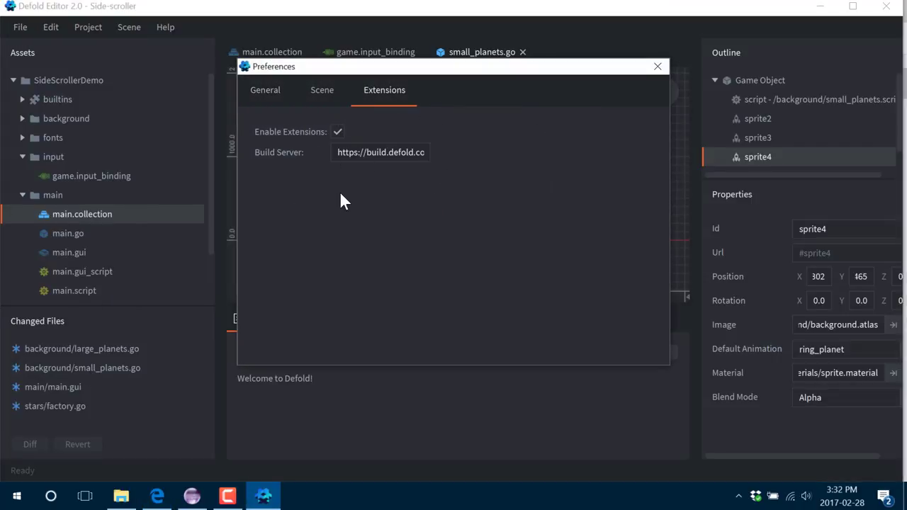
{"action": "left_click_drag", "start_coordinate": [360, 153], "coordinate": [671, 207]}
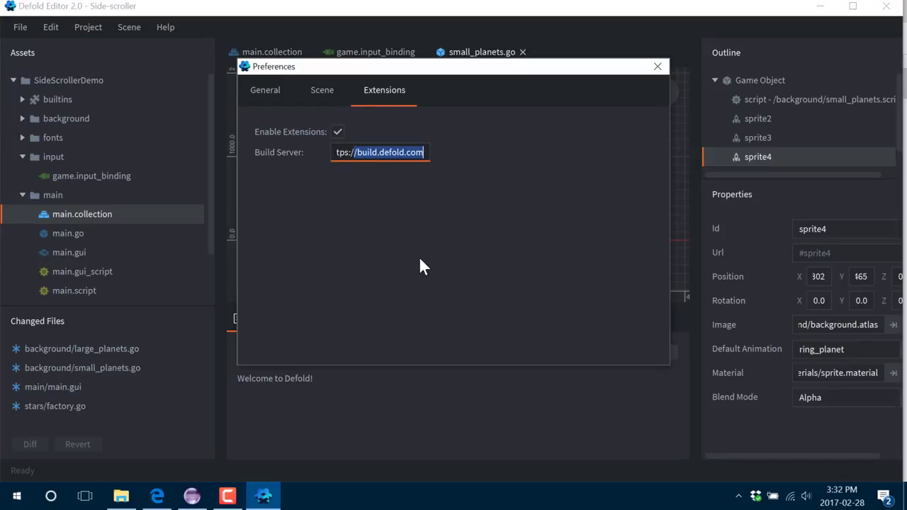
{"action": "left_click", "coordinate": [655, 69]}
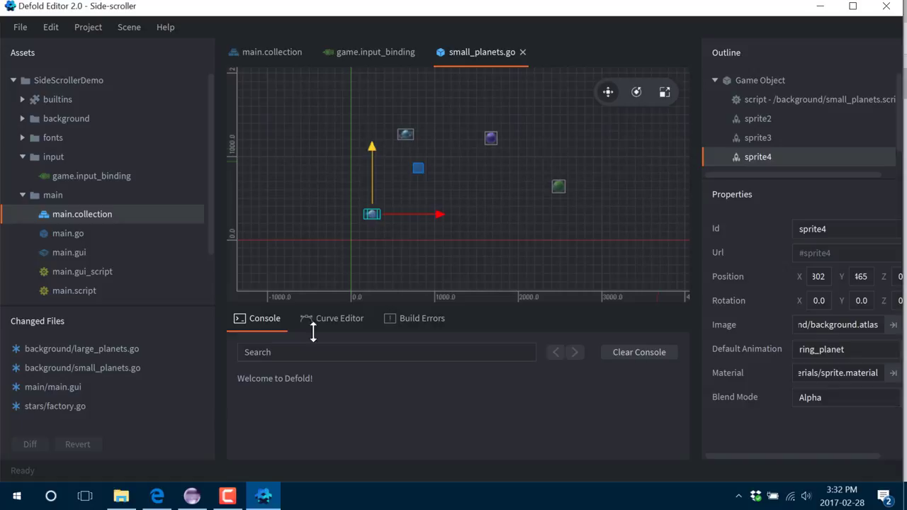
Scroll the Native extensions manual in Edge to Project layout and the example extension.
{"action": "left_click", "coordinate": [157, 496]}
{"action": "scroll", "coordinate": [533, 338], "scroll_direction": "down", "scroll_amount": 4}
{"action": "scroll", "coordinate": [537, 346], "scroll_direction": "down", "scroll_amount": 5}
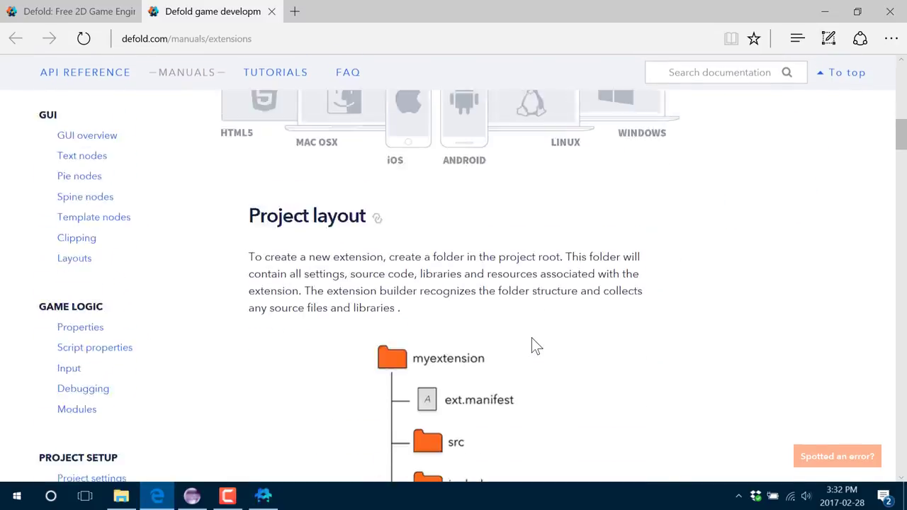
{"action": "scroll", "coordinate": [537, 346], "scroll_direction": "down", "scroll_amount": 15}
{"action": "scroll", "coordinate": [533, 340], "scroll_direction": "up", "scroll_amount": 8}
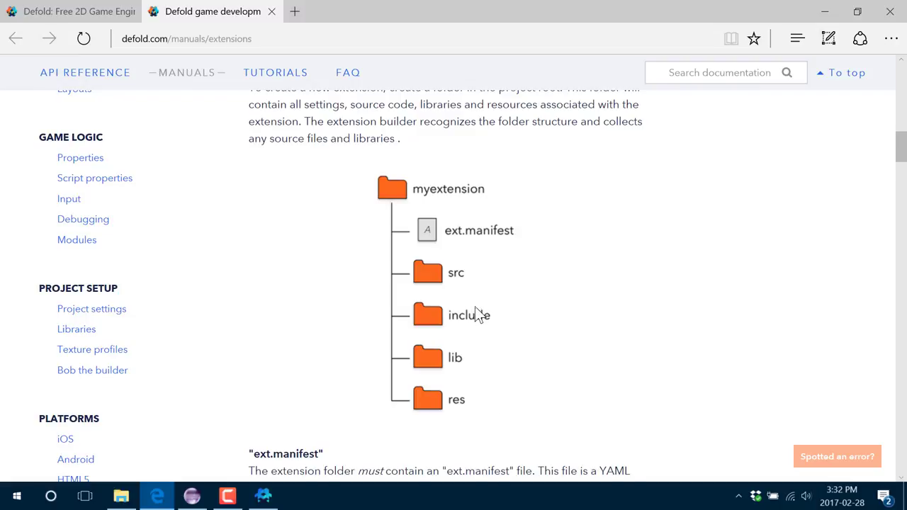
{"action": "scroll", "coordinate": [478, 316], "scroll_direction": "down", "scroll_amount": 10}
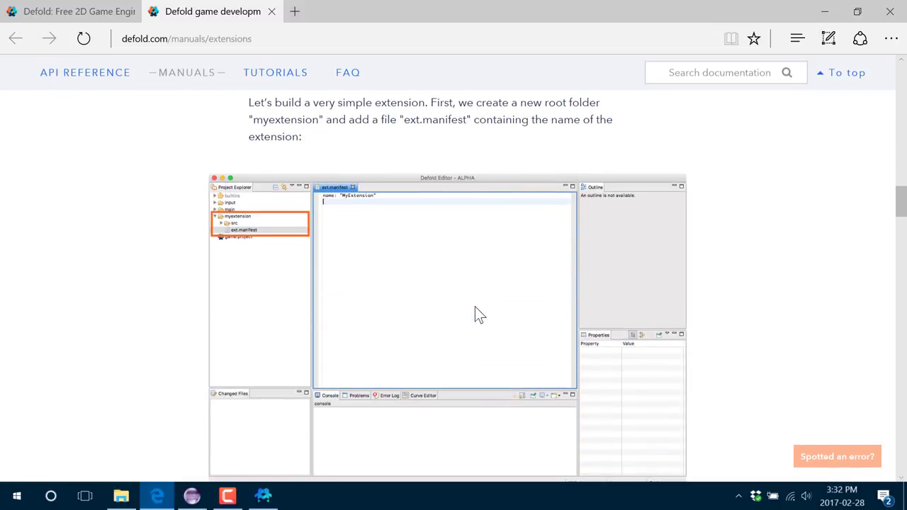
{"action": "scroll", "coordinate": [477, 312], "scroll_direction": "down", "scroll_amount": 10}
{"action": "scroll", "coordinate": [475, 315], "scroll_direction": "up", "scroll_amount": 2}
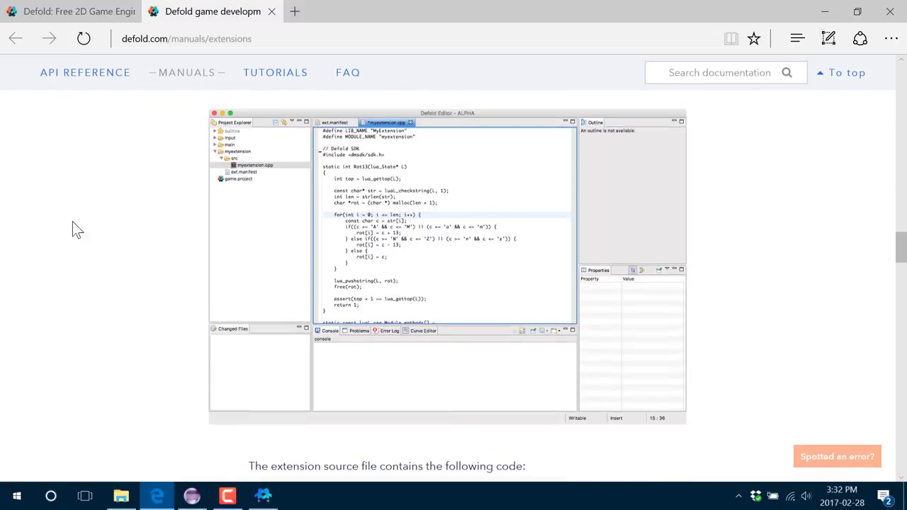
Browse Downloads > extension-videoplayer-master, inspect the videoplayer folder, then copy it.
{"action": "left_click", "coordinate": [129, 498]}
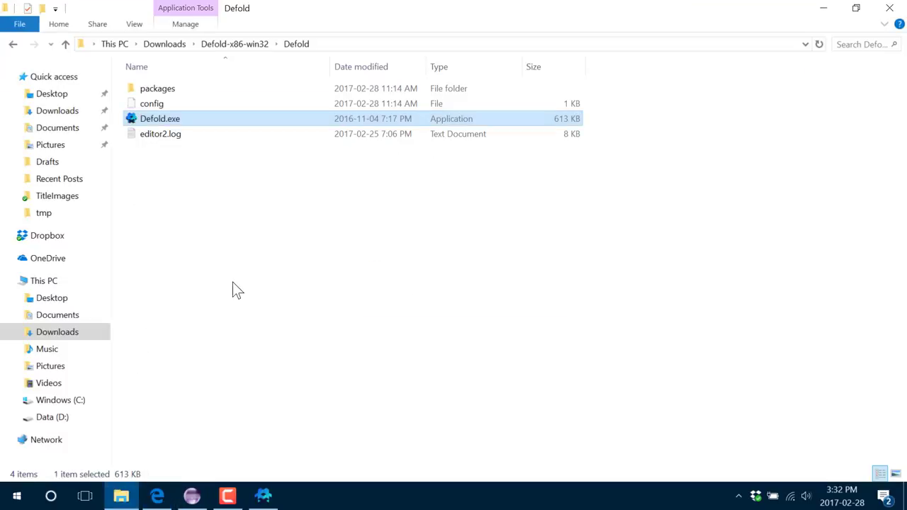
{"action": "left_click", "coordinate": [180, 44]}
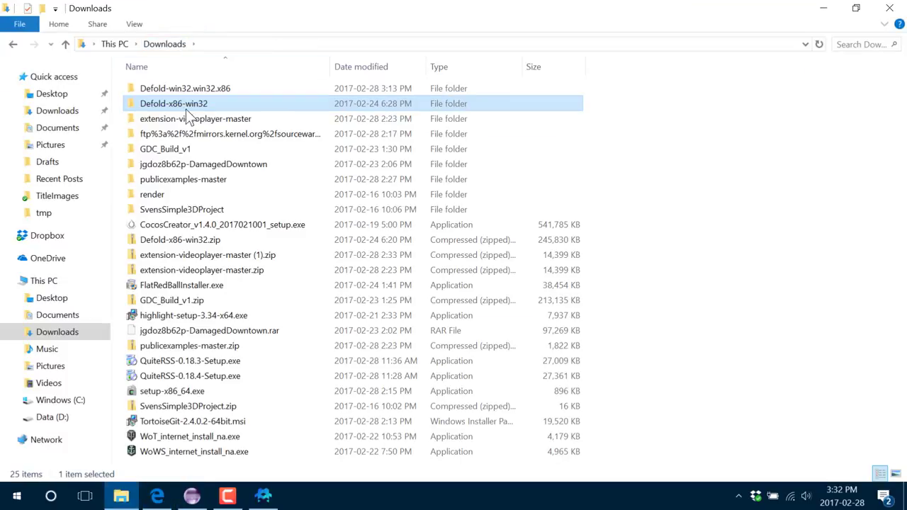
{"action": "left_click", "coordinate": [188, 119]}
{"action": "double_click", "coordinate": [187, 118]}
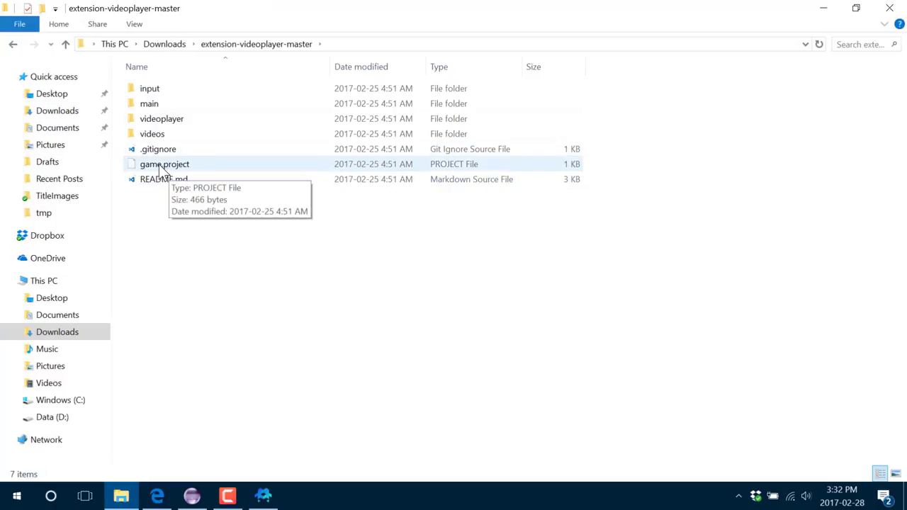
{"action": "double_click", "coordinate": [150, 119]}
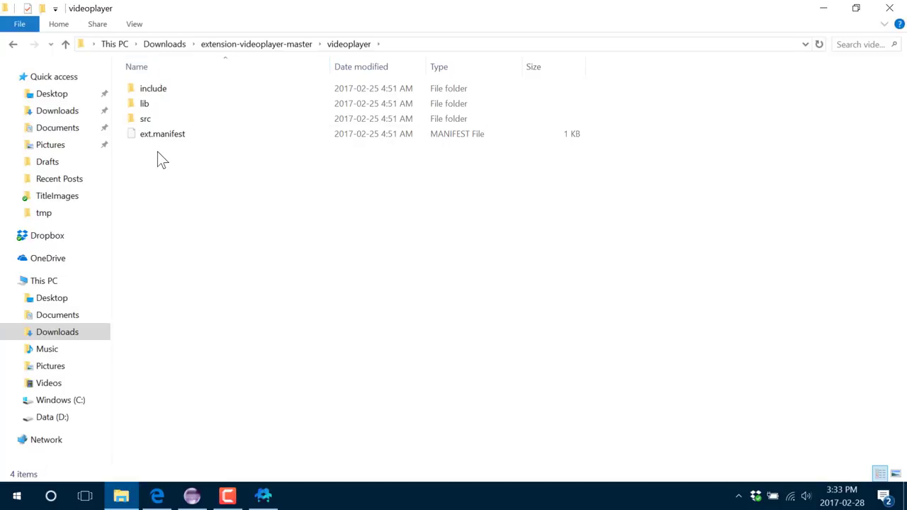
{"action": "left_click", "coordinate": [262, 44]}
{"action": "right_click", "coordinate": [147, 117]}
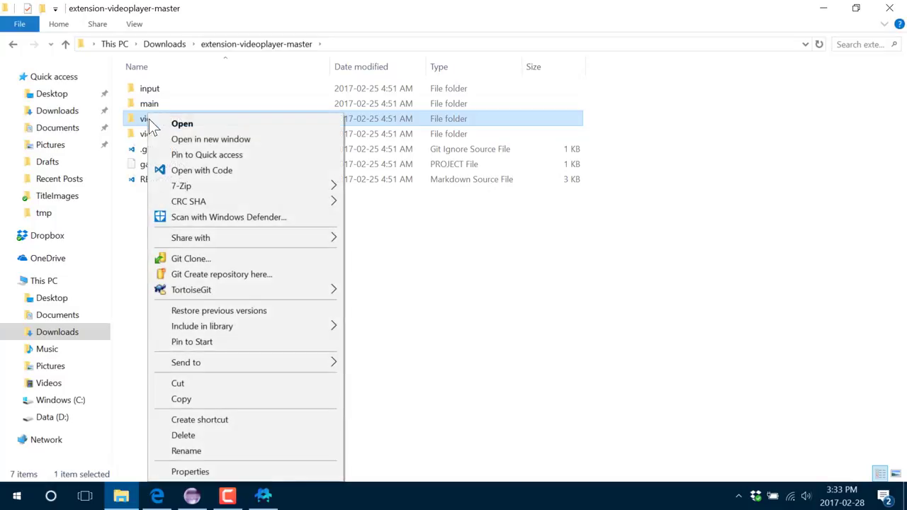
{"action": "left_click", "coordinate": [204, 399]}
Paste the videoplayer folder into the SideScrollerDemo project root.
{"action": "left_click", "coordinate": [263, 497]}
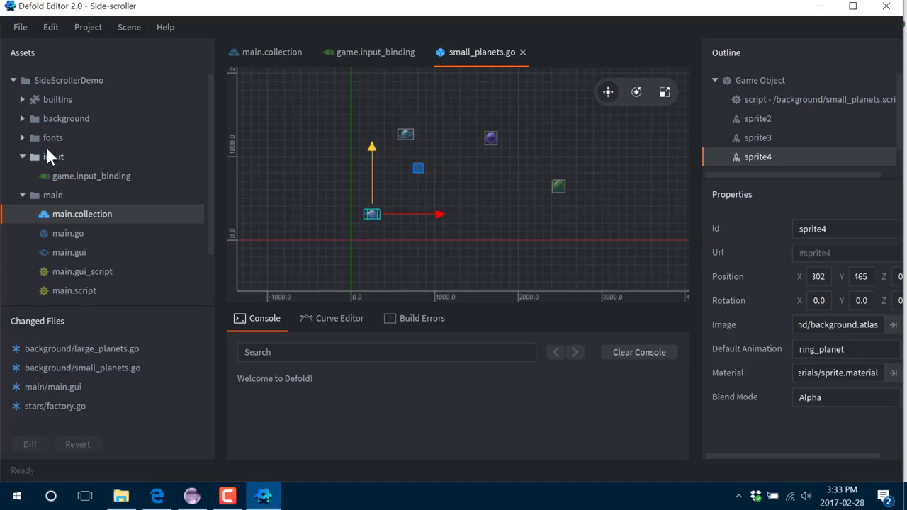
{"action": "left_click", "coordinate": [39, 80]}
{"action": "right_click", "coordinate": [51, 82]}
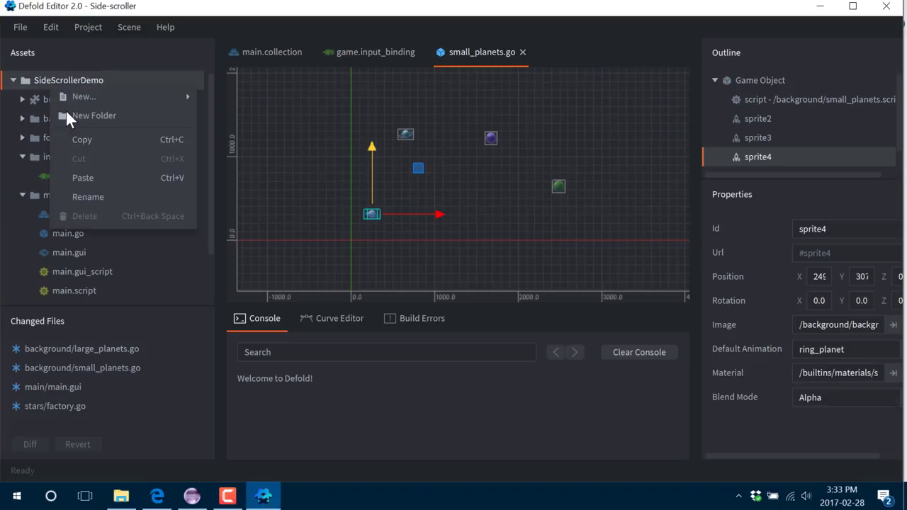
{"action": "left_click", "coordinate": [86, 177]}
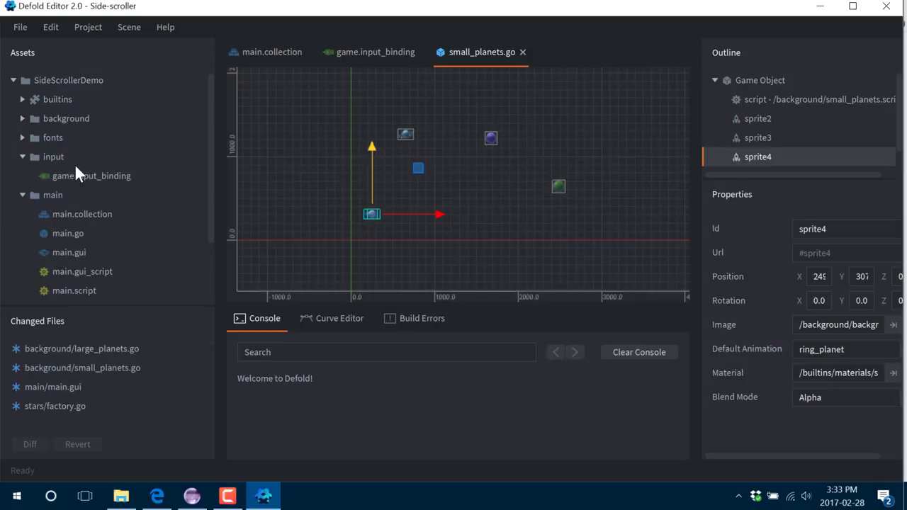
Collapse the input and main folders, then expand videoplayer and its src folder.
{"action": "left_click", "coordinate": [23, 157]}
{"action": "left_click", "coordinate": [23, 176]}
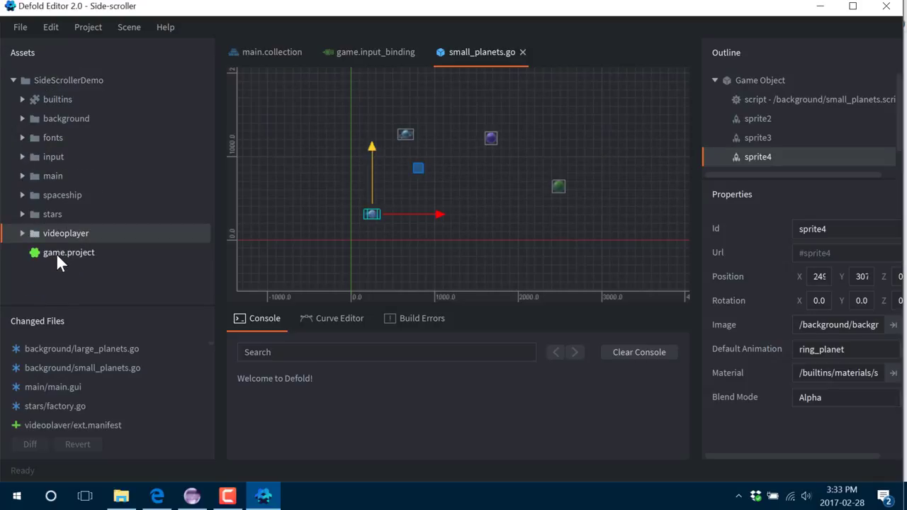
{"action": "left_click", "coordinate": [23, 233]}
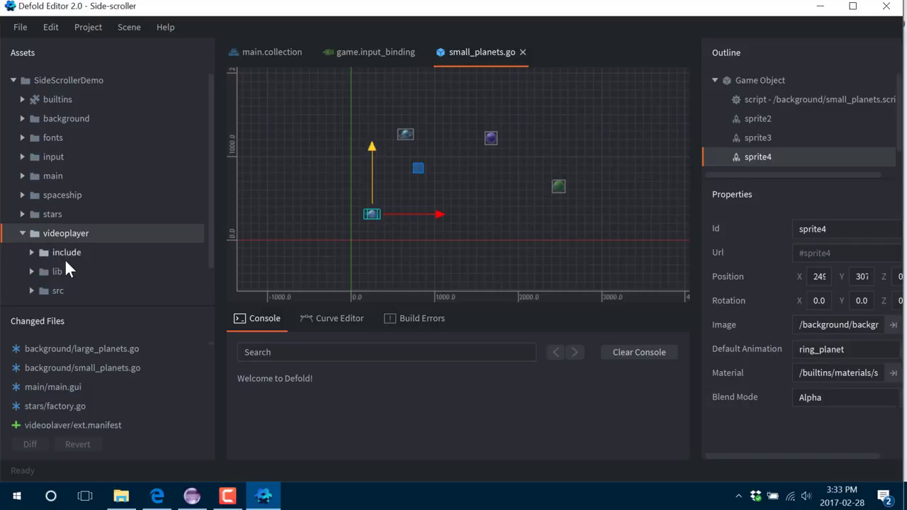
{"action": "scroll", "coordinate": [84, 273], "scroll_direction": "down", "scroll_amount": 1}
{"action": "left_click", "coordinate": [31, 256]}
{"action": "scroll", "coordinate": [35, 257], "scroll_direction": "down", "scroll_amount": 1}
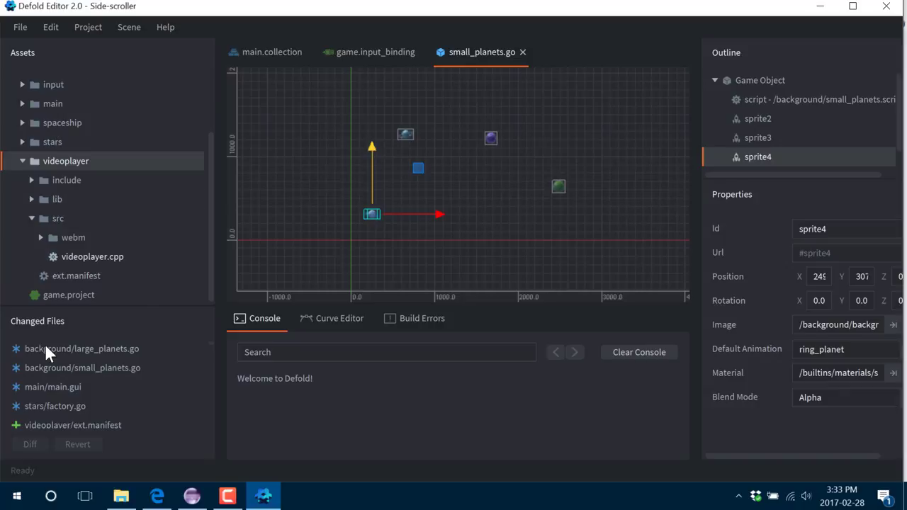
{"action": "double_click", "coordinate": [83, 257]}
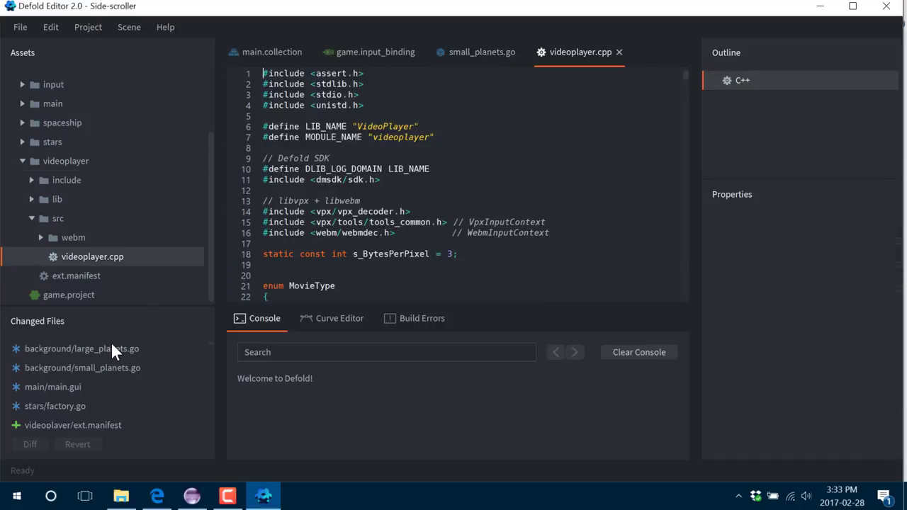
{"action": "scroll", "coordinate": [445, 188], "scroll_direction": "down", "scroll_amount": 3}
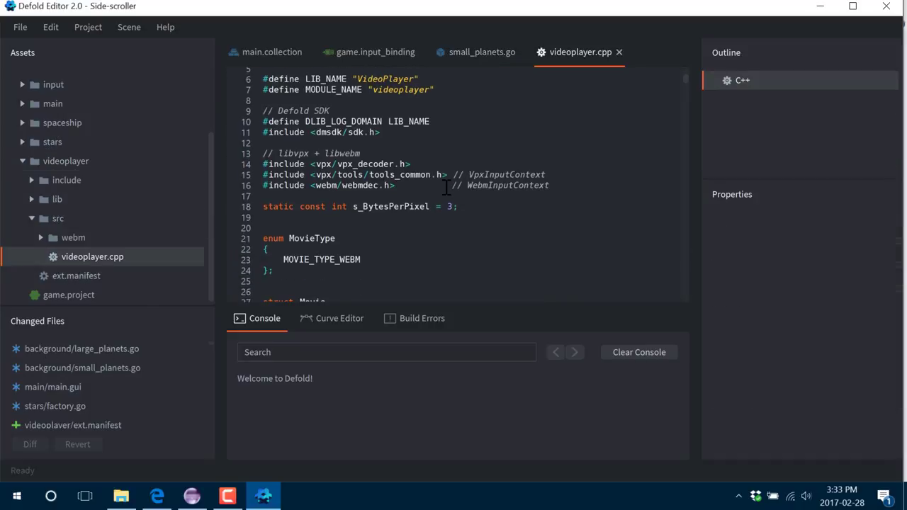
{"action": "scroll", "coordinate": [445, 187], "scroll_direction": "down", "scroll_amount": 20}
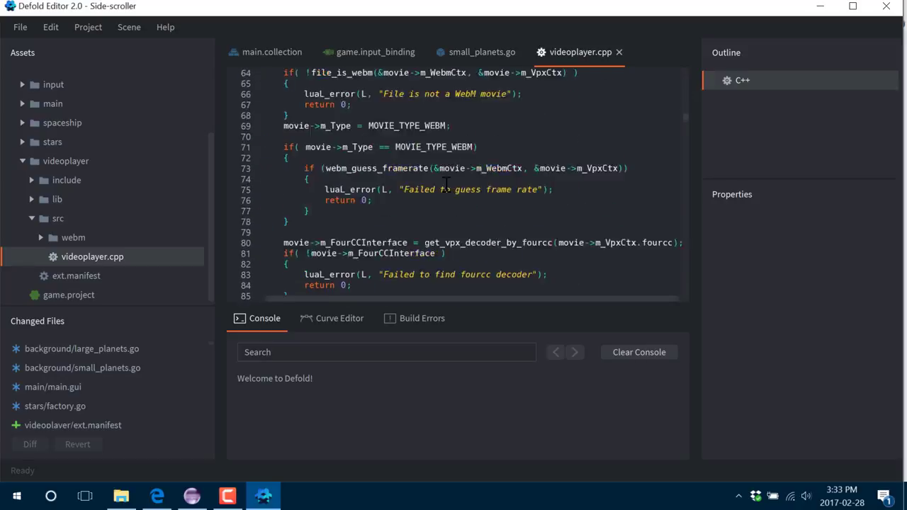
{"action": "scroll", "coordinate": [445, 185], "scroll_direction": "down", "scroll_amount": 20}
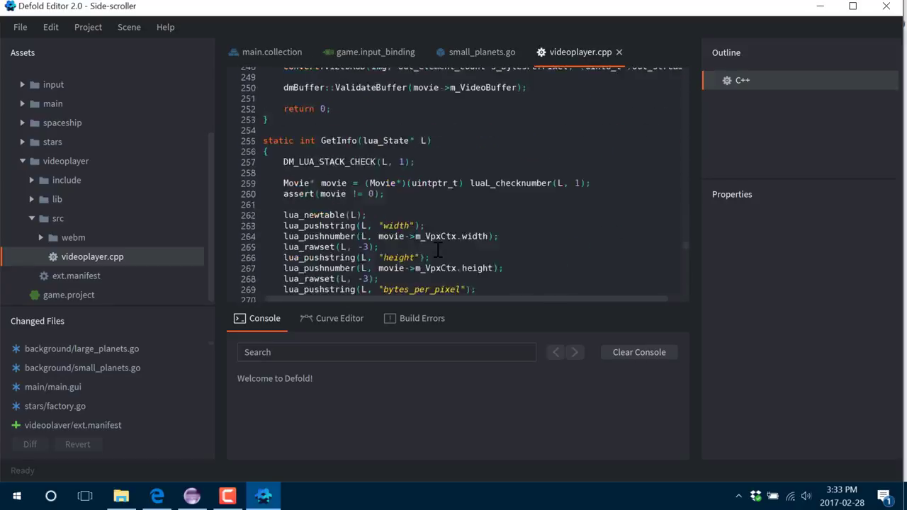
{"action": "scroll", "coordinate": [436, 244], "scroll_direction": "down", "scroll_amount": 6}
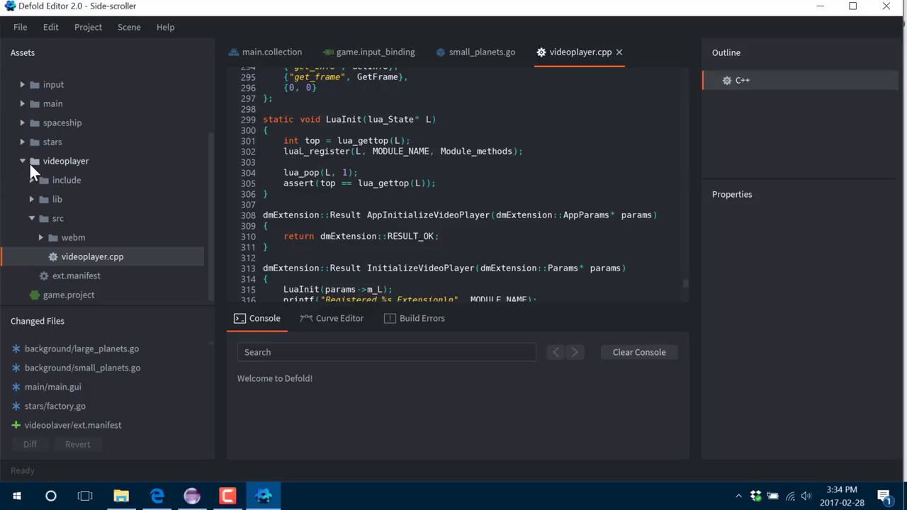
{"action": "left_click", "coordinate": [25, 161]}
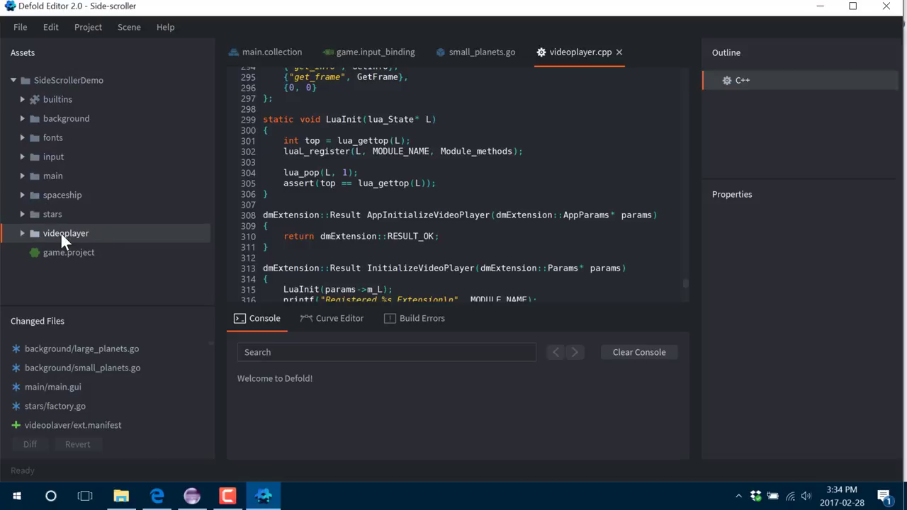
{"action": "left_click", "coordinate": [26, 234]}
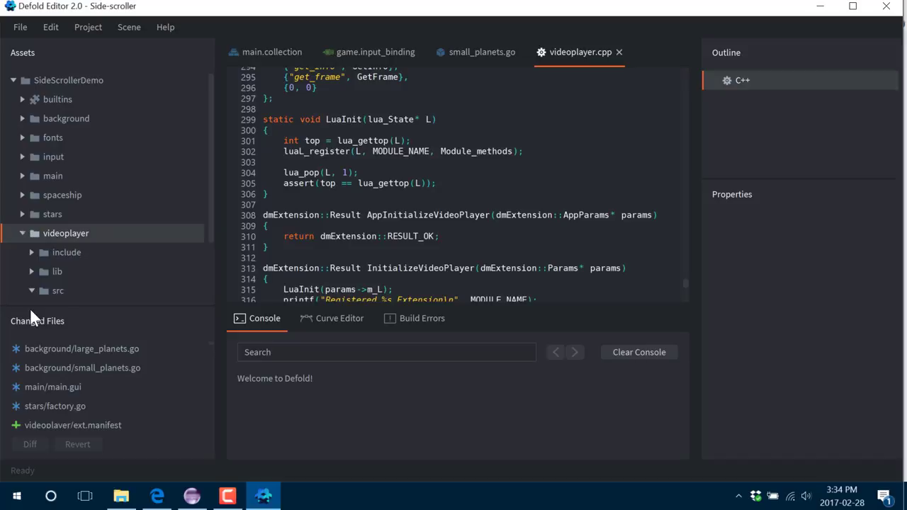
{"action": "double_click", "coordinate": [78, 287]}
{"action": "scroll", "coordinate": [68, 284], "scroll_direction": "down", "scroll_amount": 2}
{"action": "left_click", "coordinate": [78, 275]}
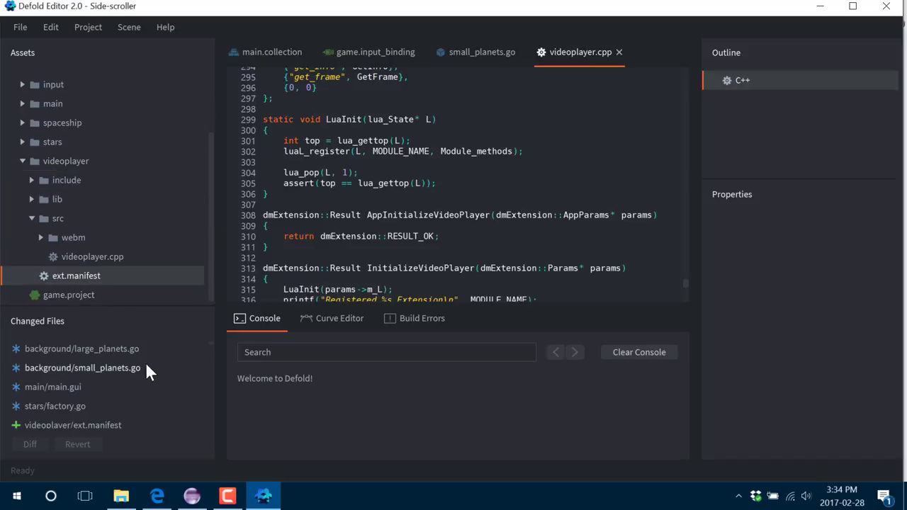
{"action": "left_click", "coordinate": [83, 258]}
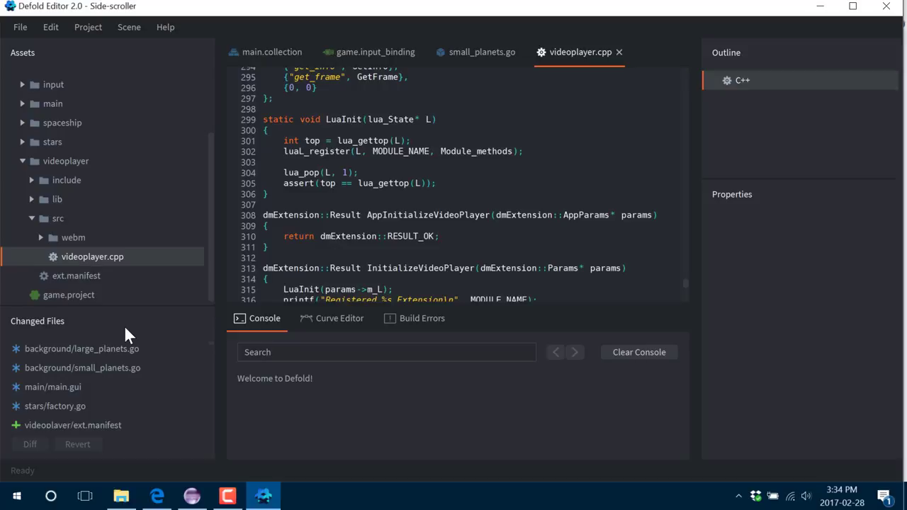
{"action": "scroll", "coordinate": [345, 177], "scroll_direction": "up", "scroll_amount": 3}
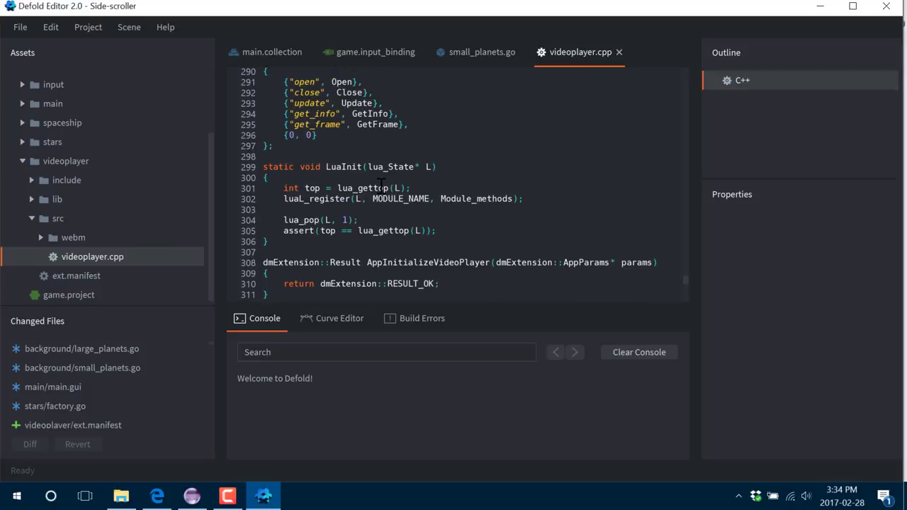
{"action": "double_click", "coordinate": [398, 110]}
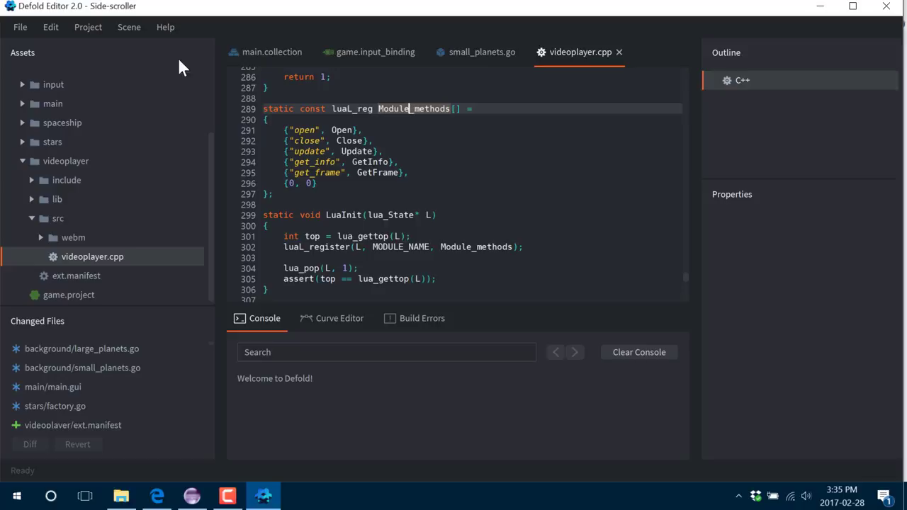
Highlight the Known issues notes on supported build platforms and .java/.jar archives.
{"action": "left_click", "coordinate": [156, 496]}
{"action": "scroll", "coordinate": [350, 321], "scroll_direction": "down", "scroll_amount": 15}
{"action": "scroll", "coordinate": [352, 330], "scroll_direction": "up", "scroll_amount": 6}
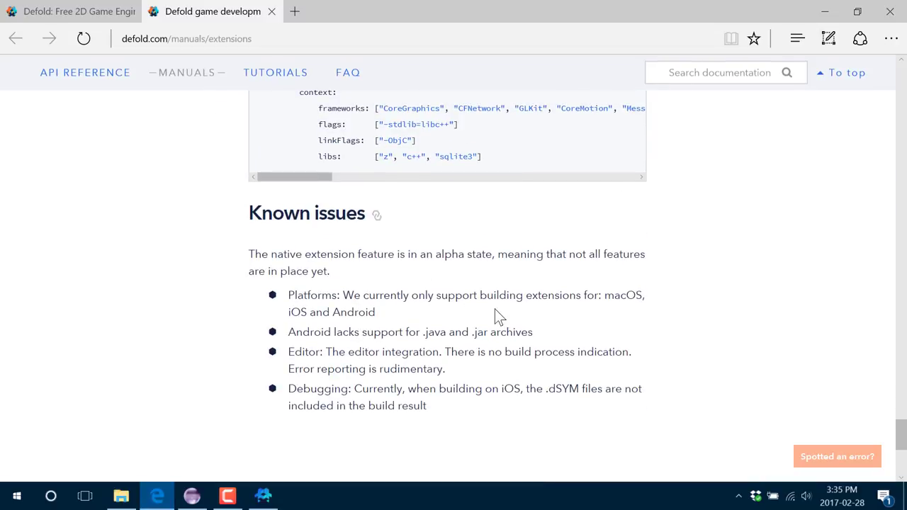
{"action": "left_click_drag", "start_coordinate": [480, 295], "coordinate": [405, 315]}
{"action": "left_click", "coordinate": [406, 331]}
{"action": "left_click_drag", "start_coordinate": [544, 334], "coordinate": [362, 332]}
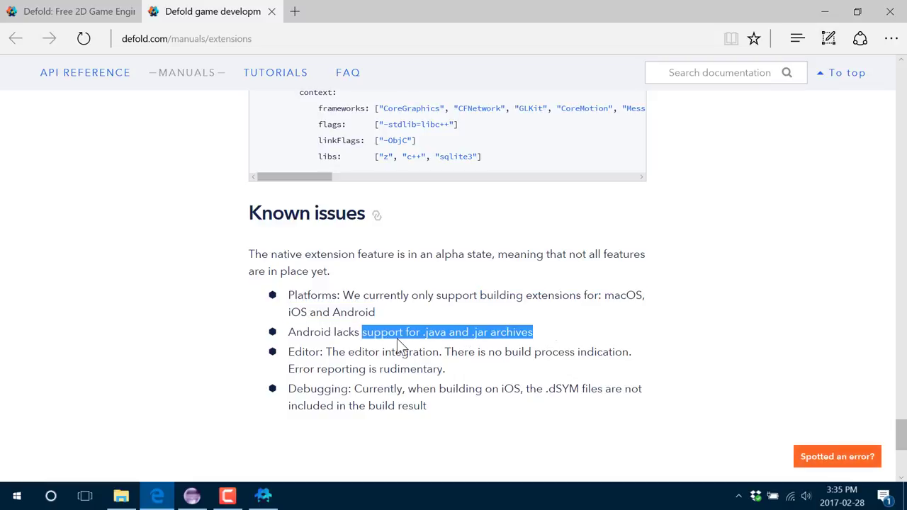
{"action": "left_click", "coordinate": [451, 373]}
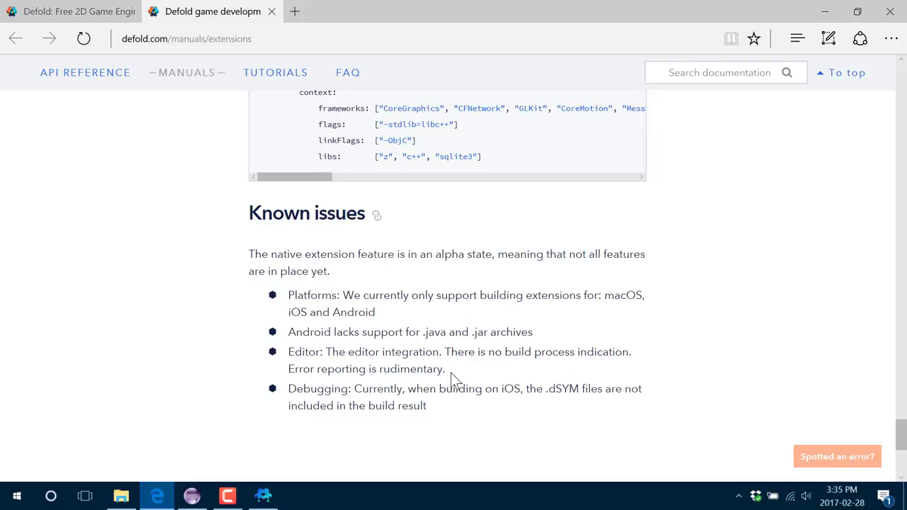
Run Project > Build and highlight the 'Internal Server Error, status: 500' message.
{"action": "left_click", "coordinate": [269, 496]}
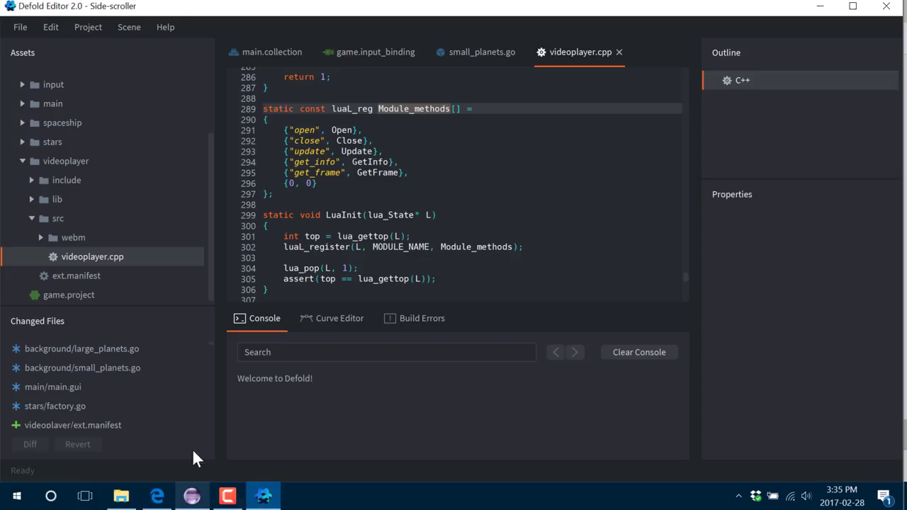
{"action": "left_click", "coordinate": [92, 28]}
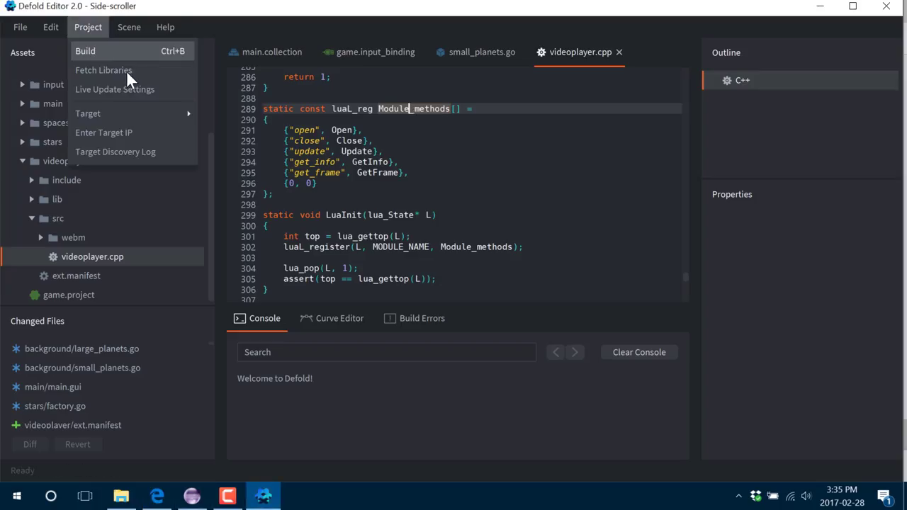
{"action": "left_click", "coordinate": [126, 51]}
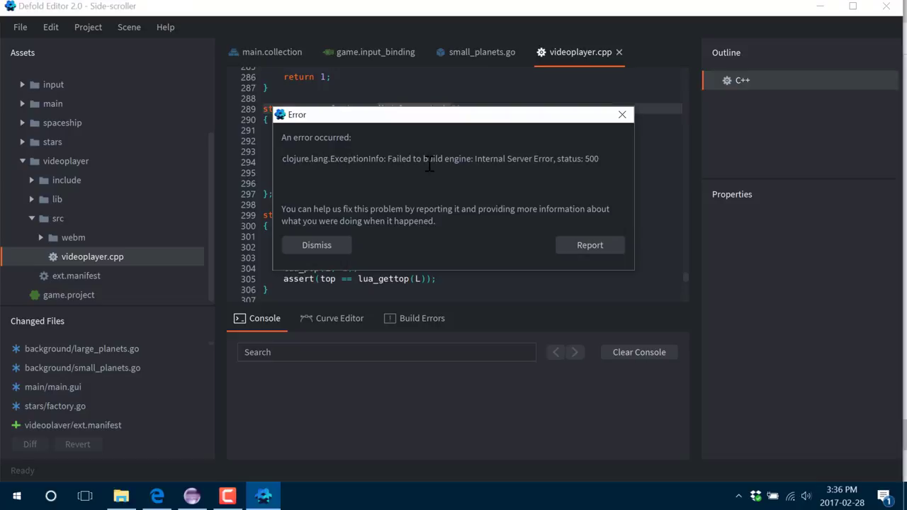
{"action": "left_click_drag", "start_coordinate": [391, 158], "coordinate": [800, 206]}
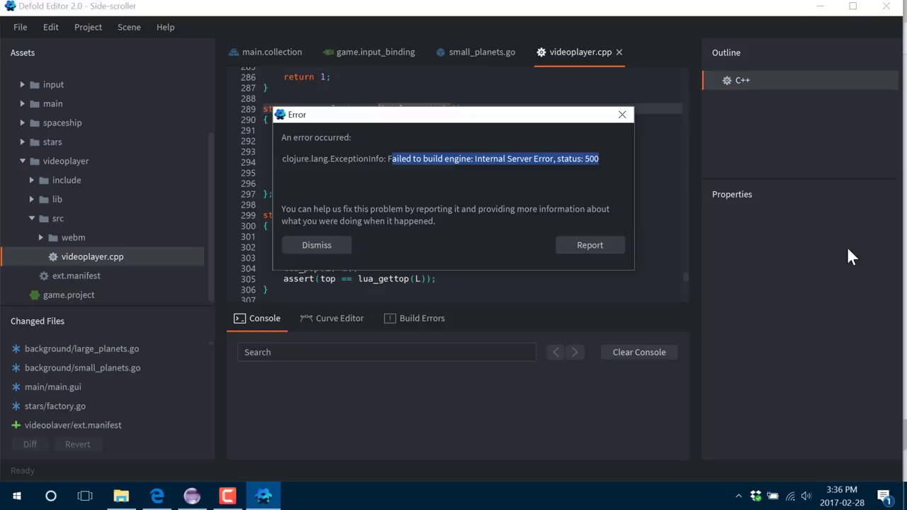
Dismiss the build error dialog to return to videoplayer.cpp.
{"action": "left_click", "coordinate": [342, 246]}
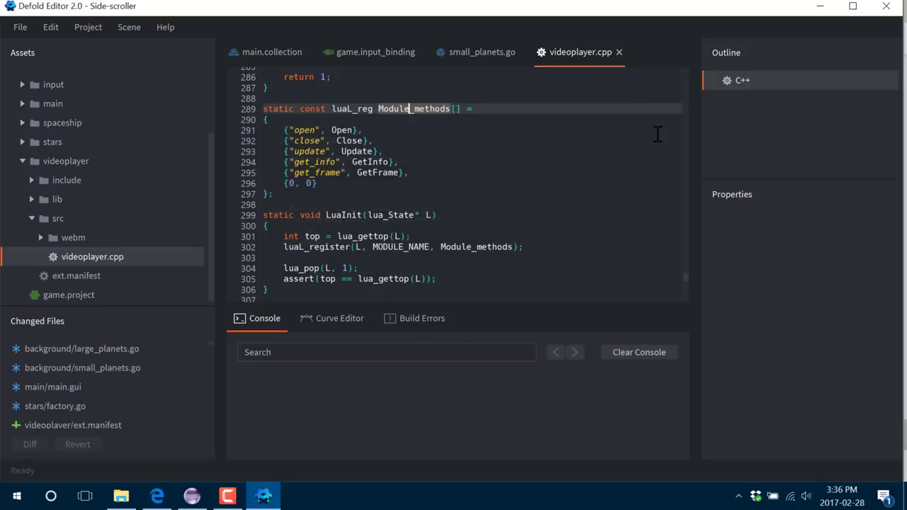